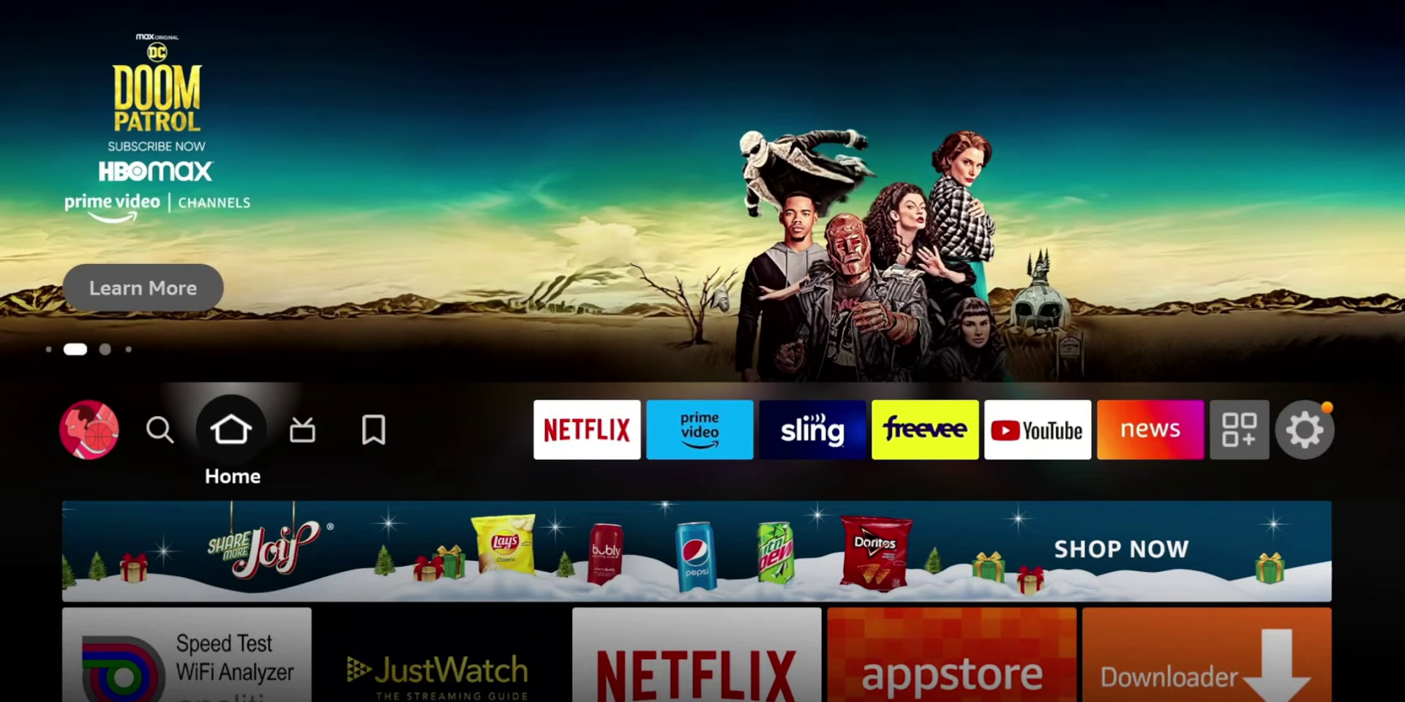
{"action": "key", "text": "Down"}
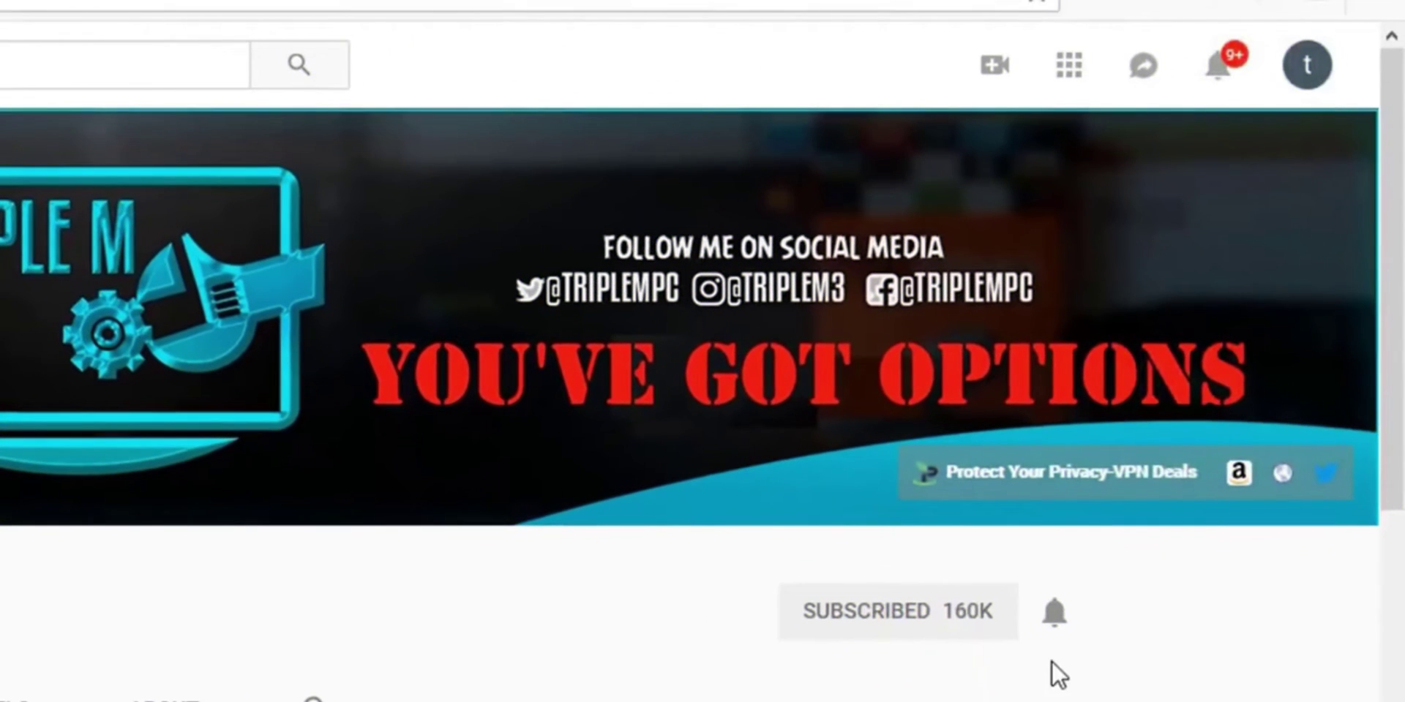
{"action": "left_click", "coordinate": [1054, 622]}
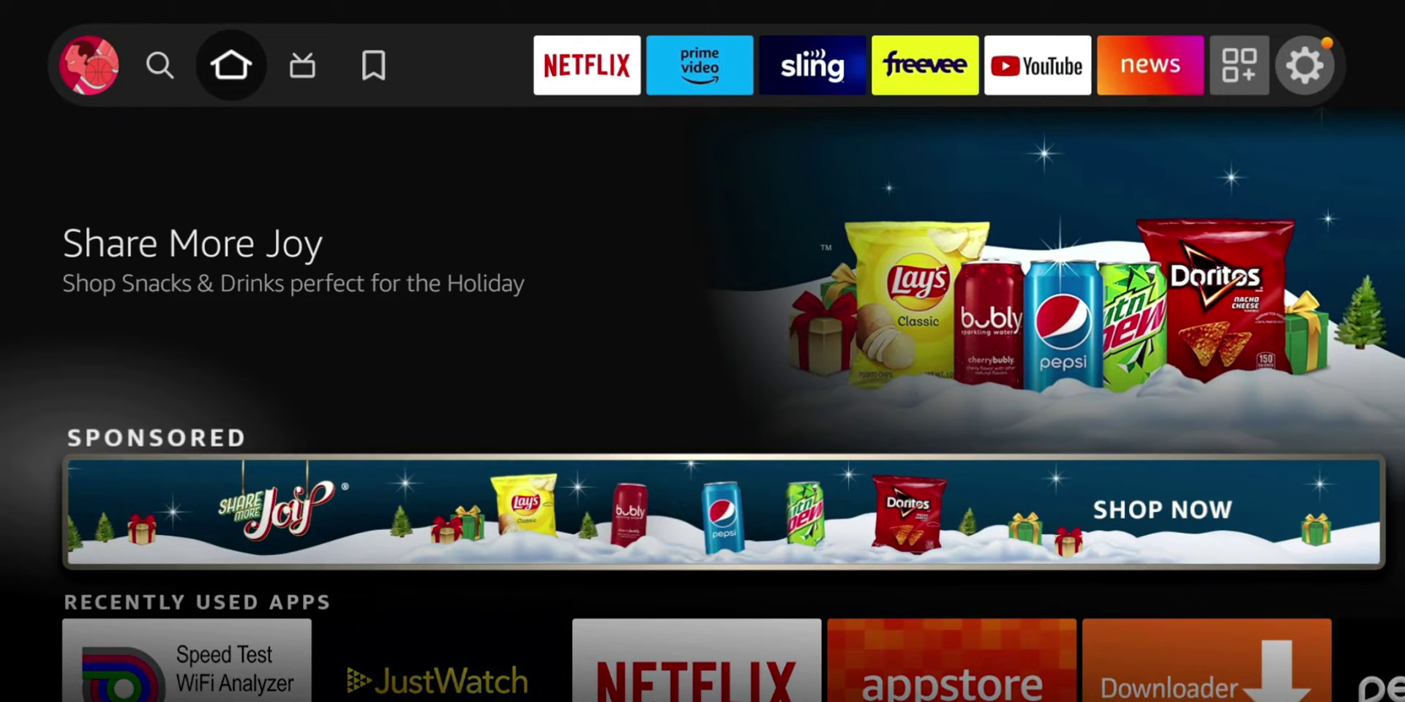
{"action": "key", "text": "Up"}
{"action": "key", "text": "Down"}
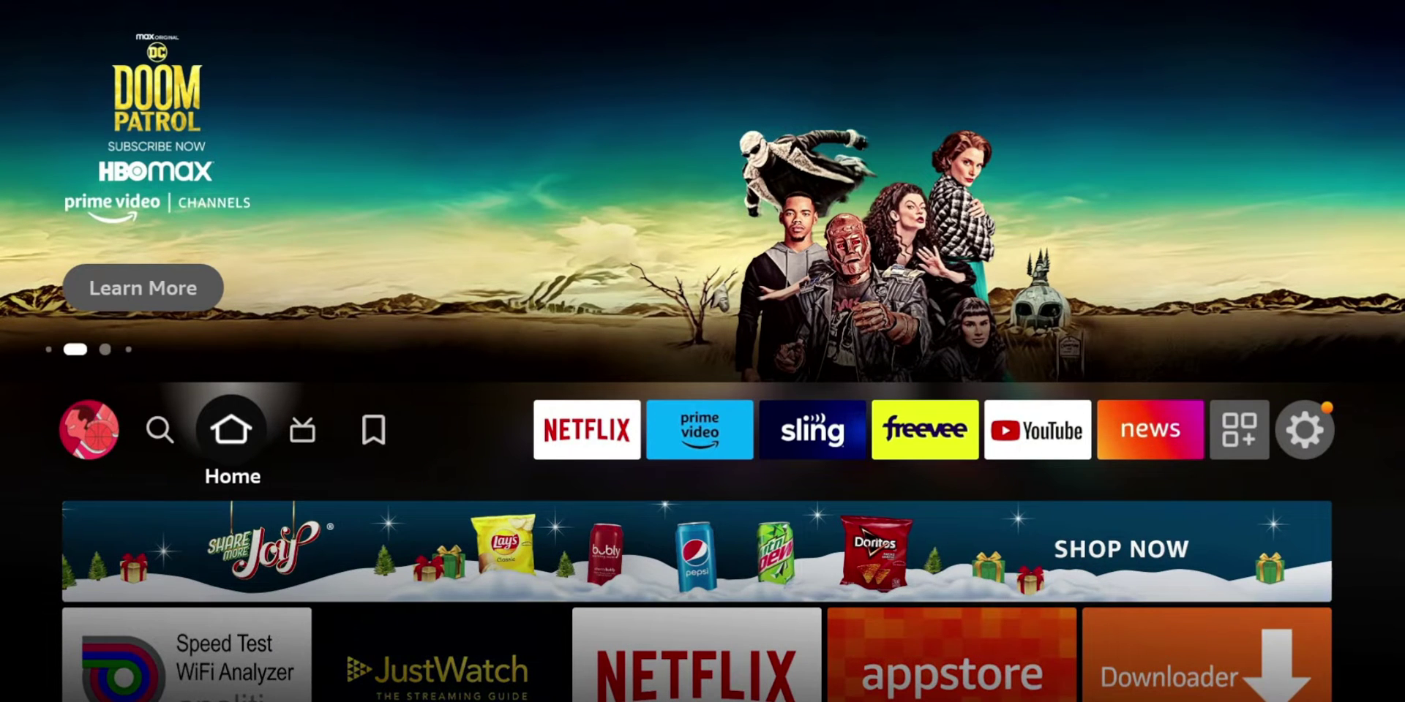
Open the My Fire TV section of the device settings from the home screen.
{"action": "key", "text": "Right"}
{"action": "key", "text": "Right"}
{"action": "key", "text": "Right"}
{"action": "key", "text": "Right"}
{"action": "key", "text": "Right"}
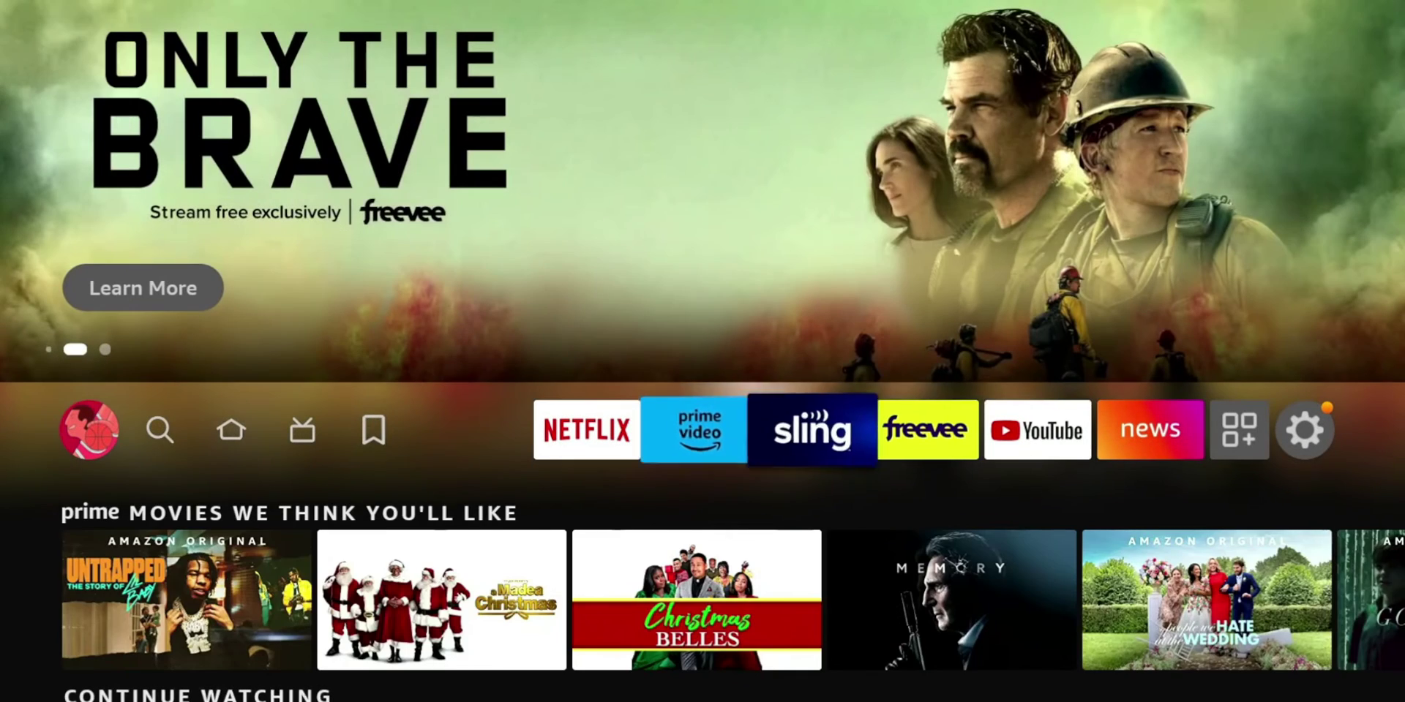
{"action": "key", "text": "Right"}
{"action": "key", "text": "Right"}
{"action": "key", "text": "Right"}
{"action": "key", "text": "Right"}
{"action": "key", "text": "Right"}
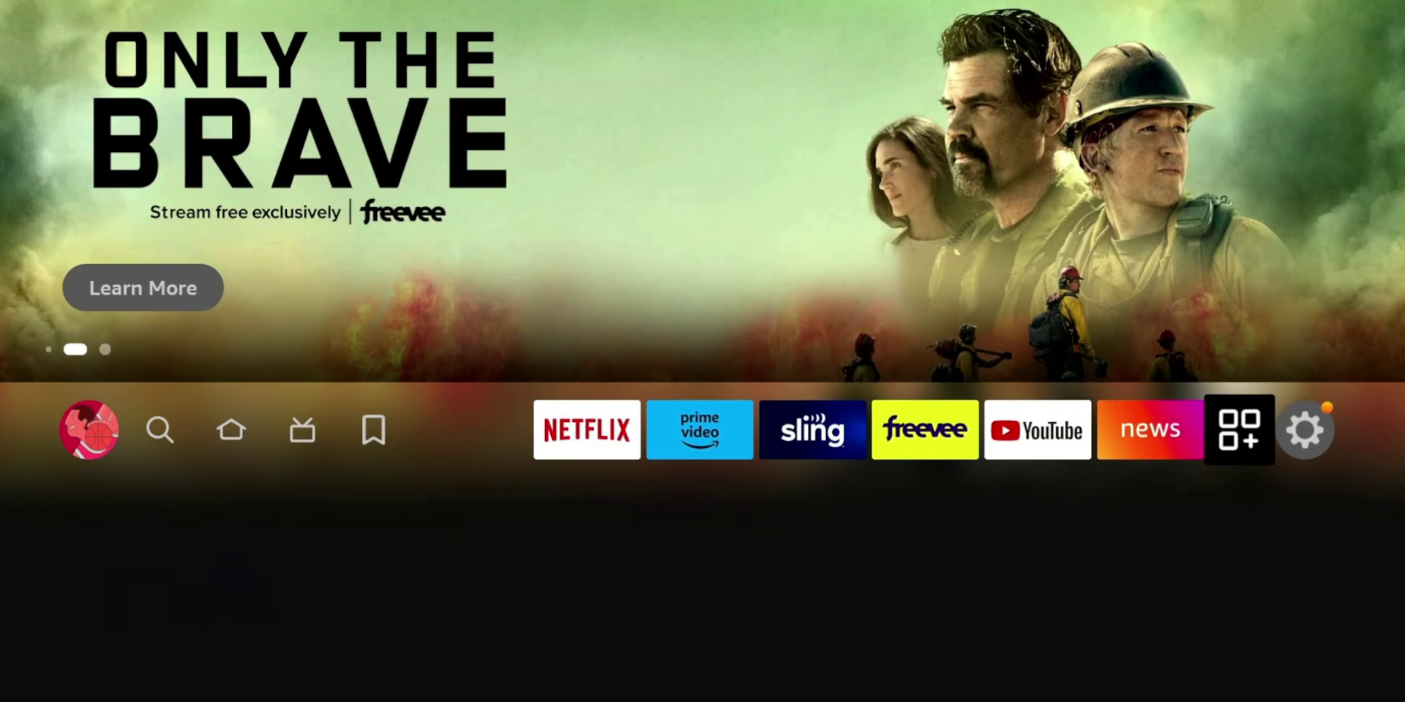
{"action": "key", "text": "Down"}
{"action": "key", "text": "Down"}
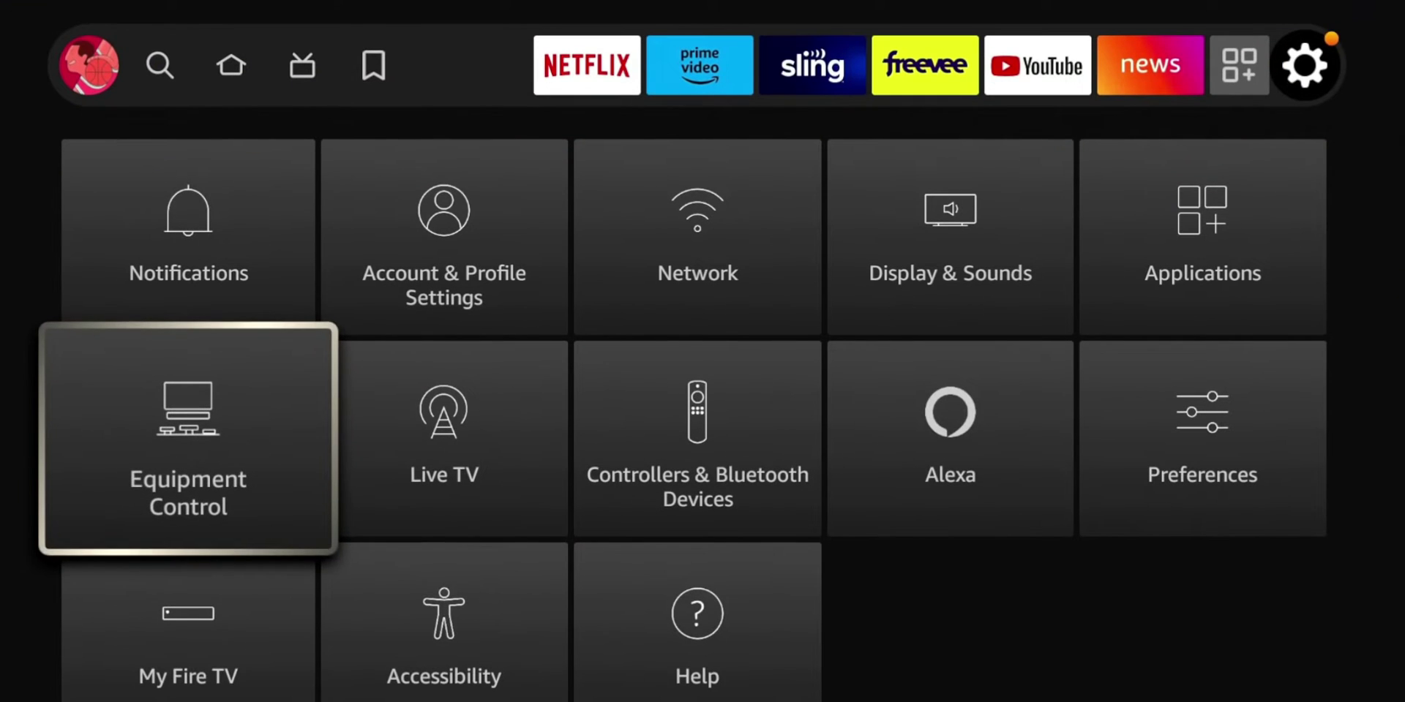
{"action": "key", "text": "Down"}
{"action": "key", "text": "Return"}
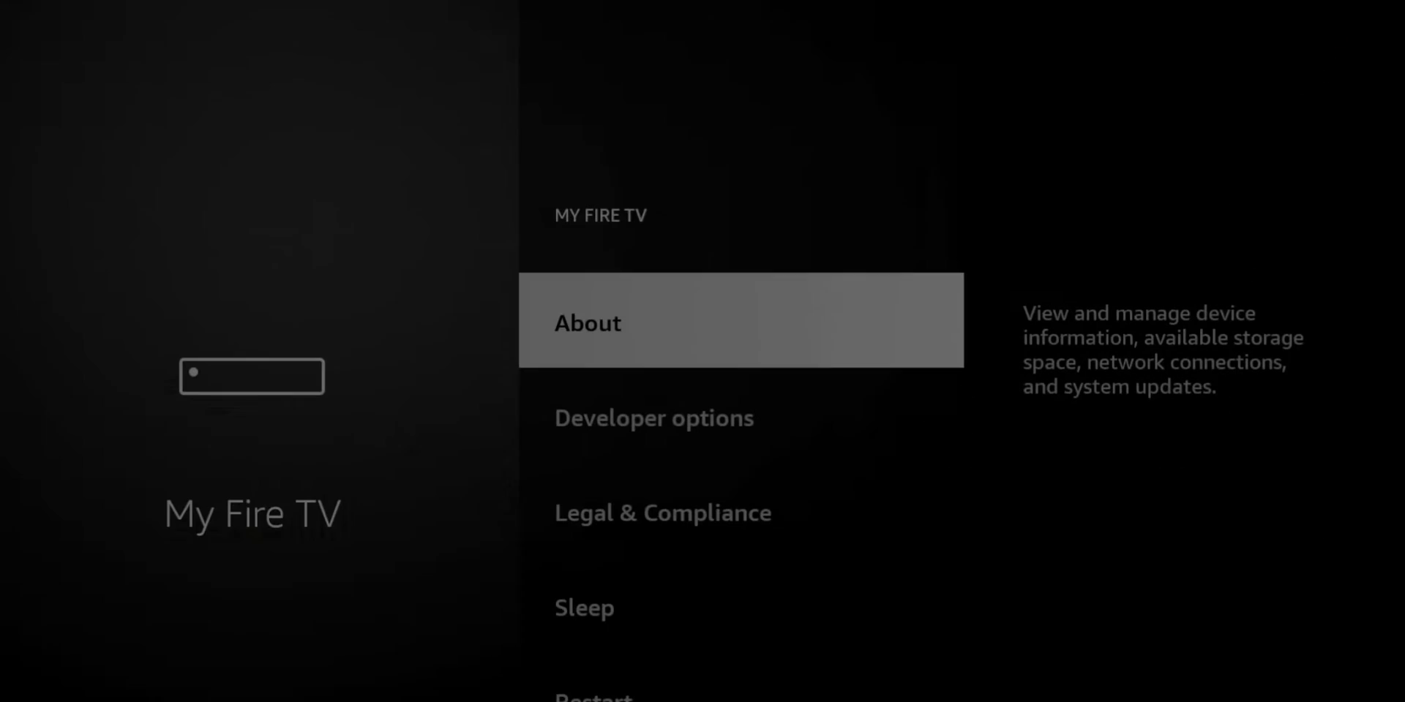
Run a check for system updates from the device's About information, and return to the home screen.
{"action": "key", "text": "Return"}
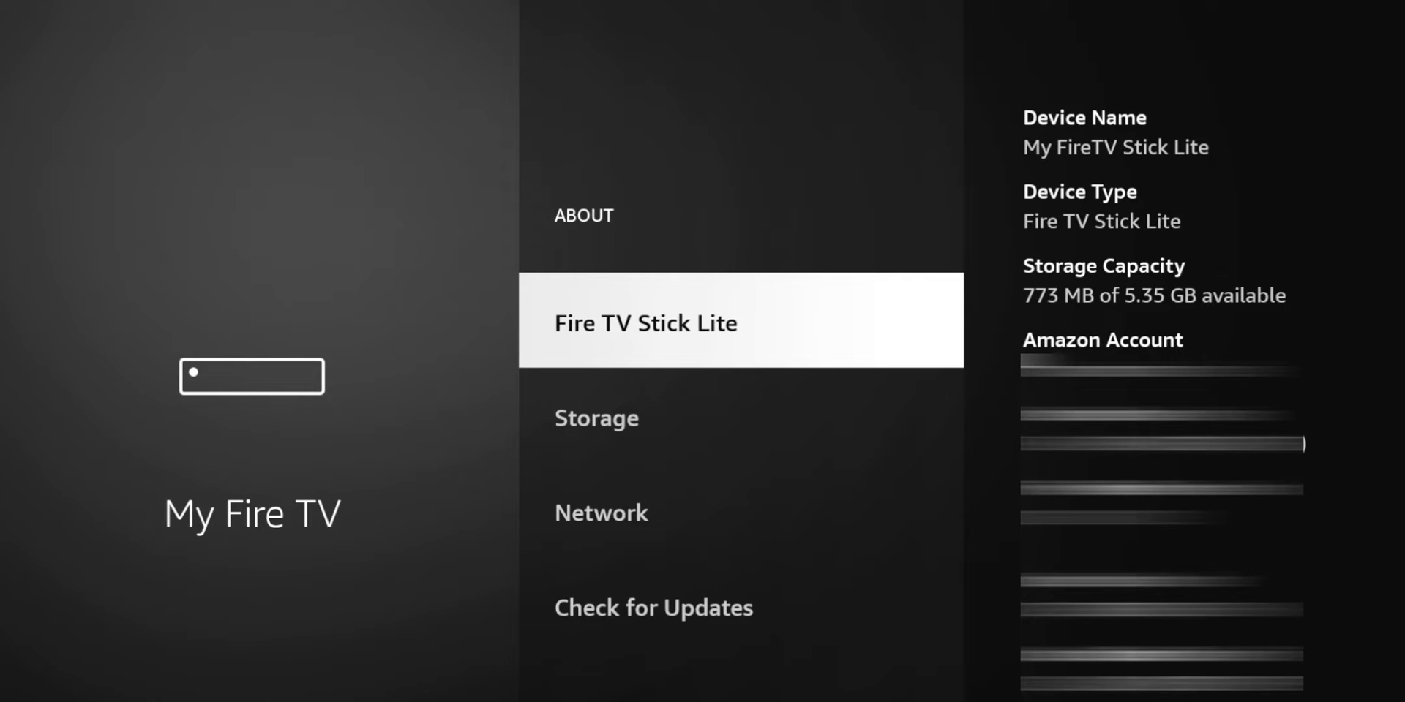
{"action": "key", "text": "Down"}
{"action": "key", "text": "Down"}
{"action": "key", "text": "Down"}
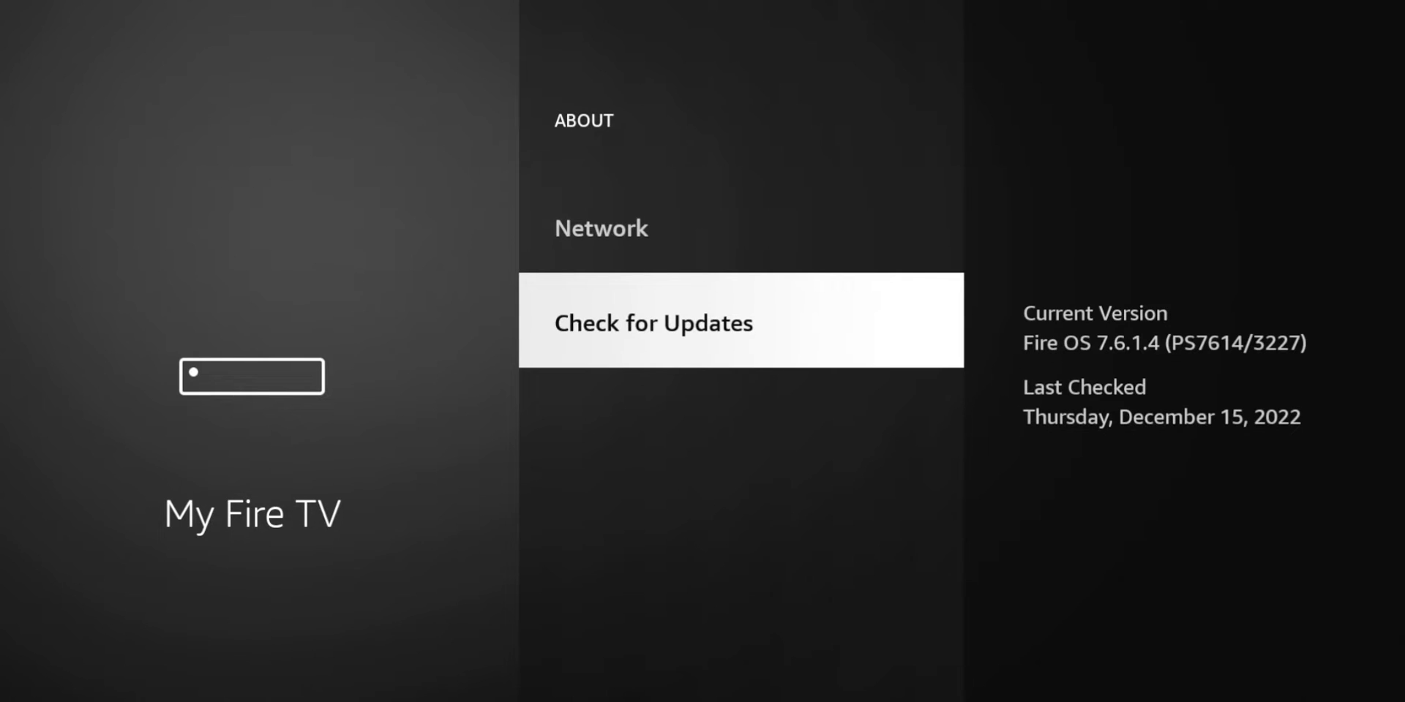
{"action": "key", "text": "Return"}
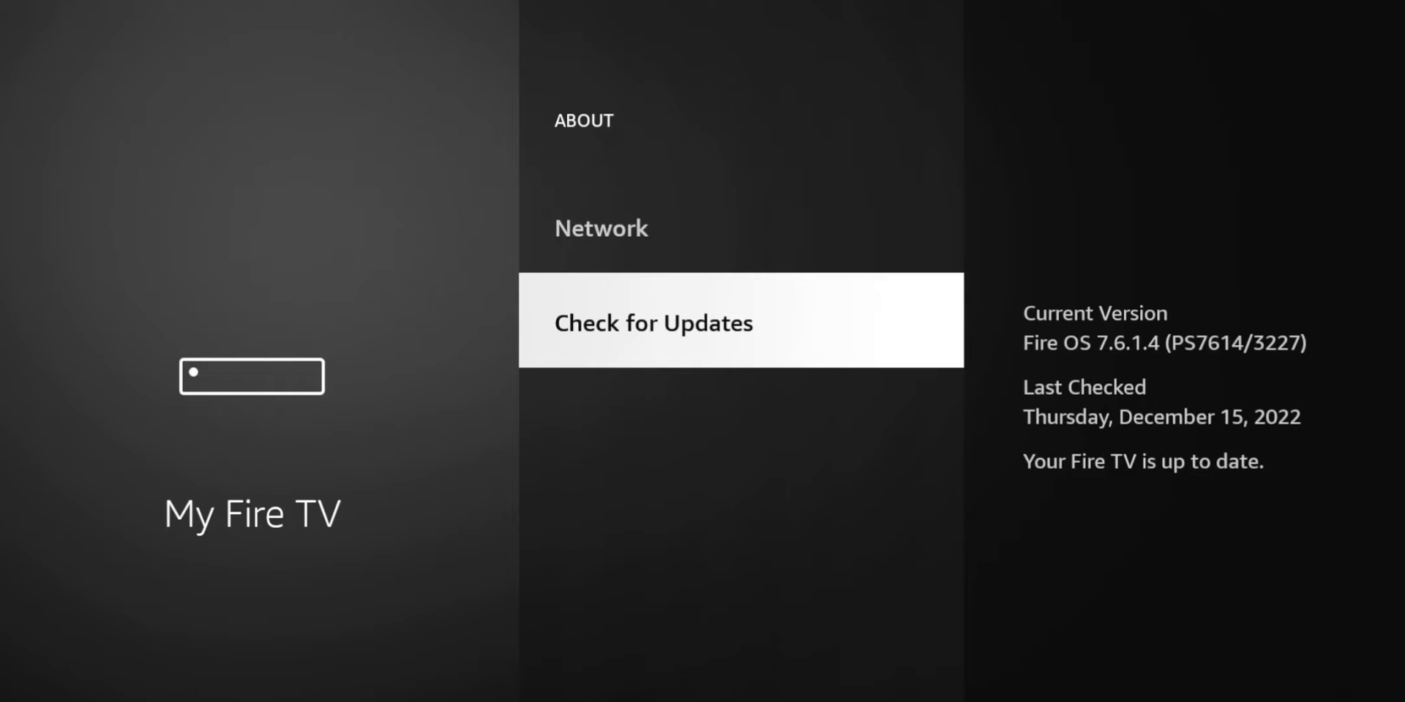
{"action": "key", "text": "Home"}
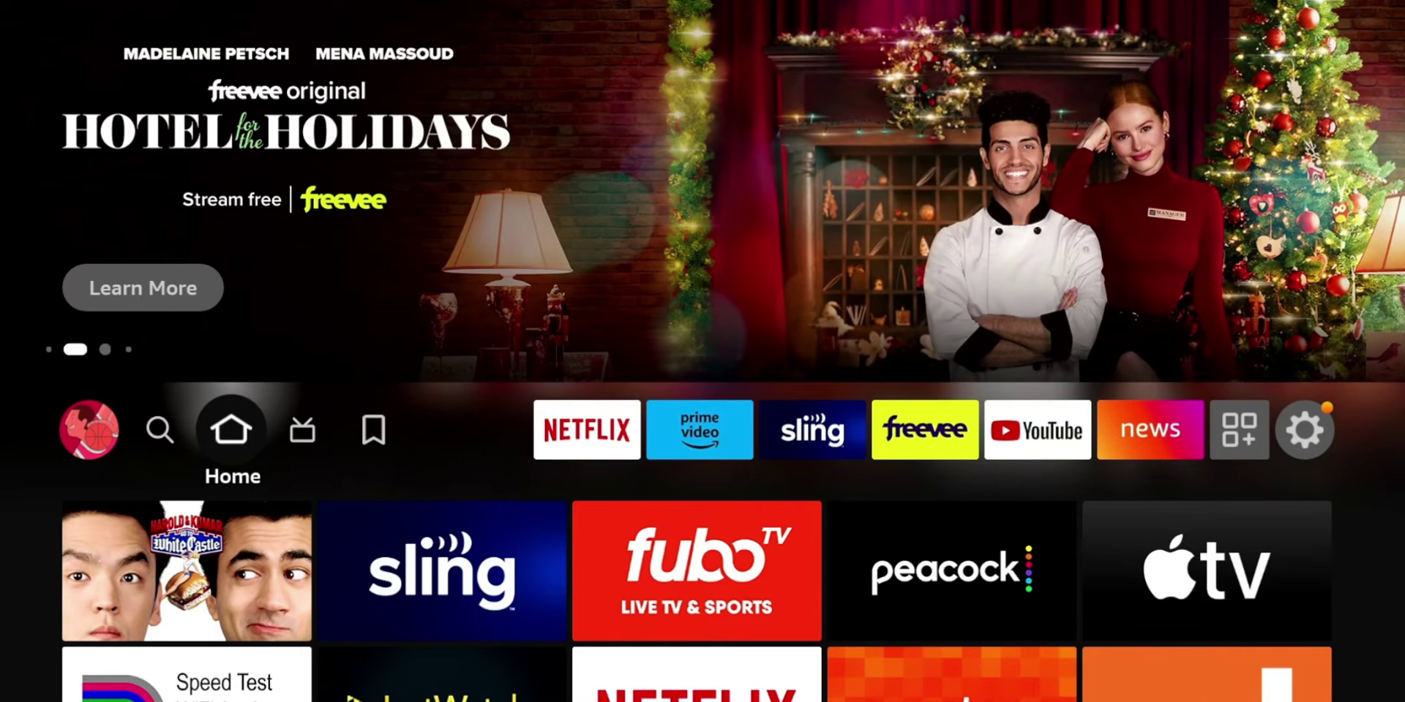
Open the device settings from the home screen.
{"action": "key", "text": "Right"}
{"action": "key", "text": "Right"}
{"action": "key", "text": "Right"}
{"action": "key", "text": "Right"}
{"action": "key", "text": "Right"}
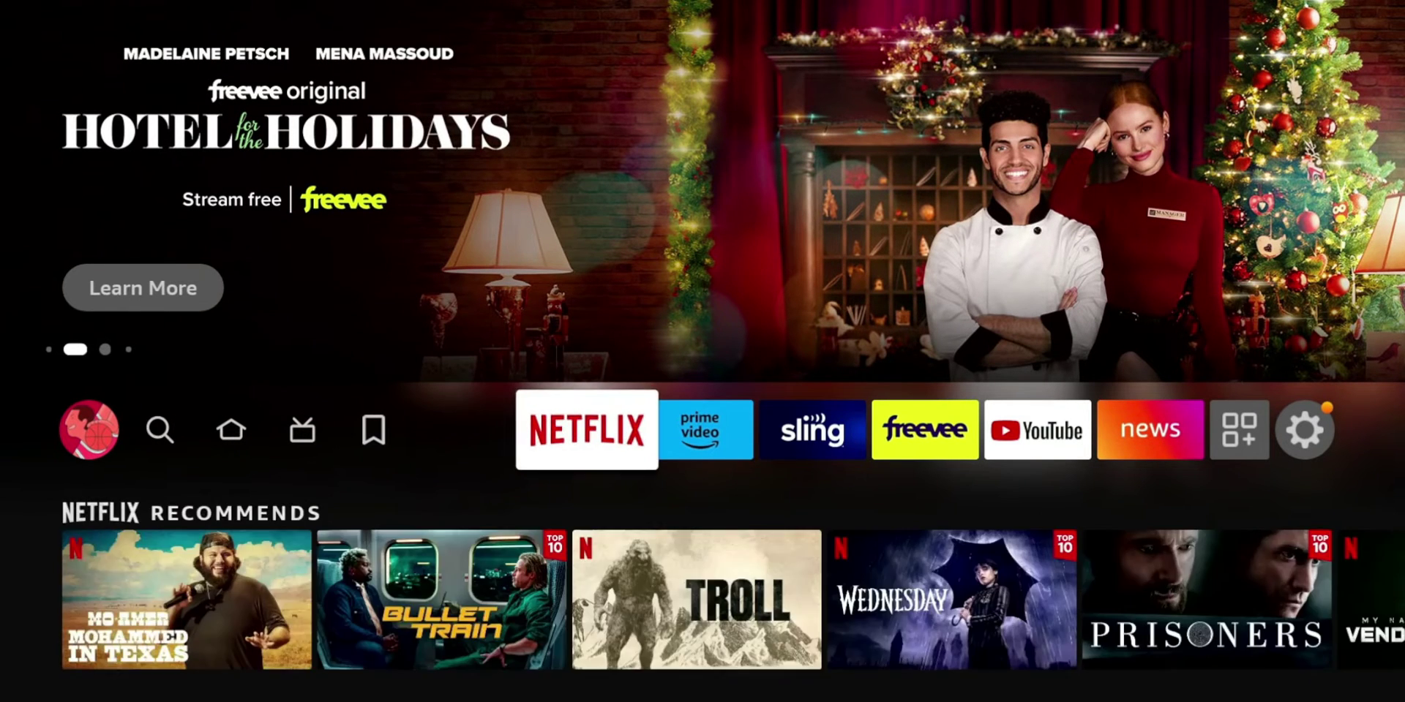
{"action": "key", "text": "Right"}
{"action": "key", "text": "Right"}
{"action": "key", "text": "Right"}
{"action": "key", "text": "Right"}
{"action": "key", "text": "Right"}
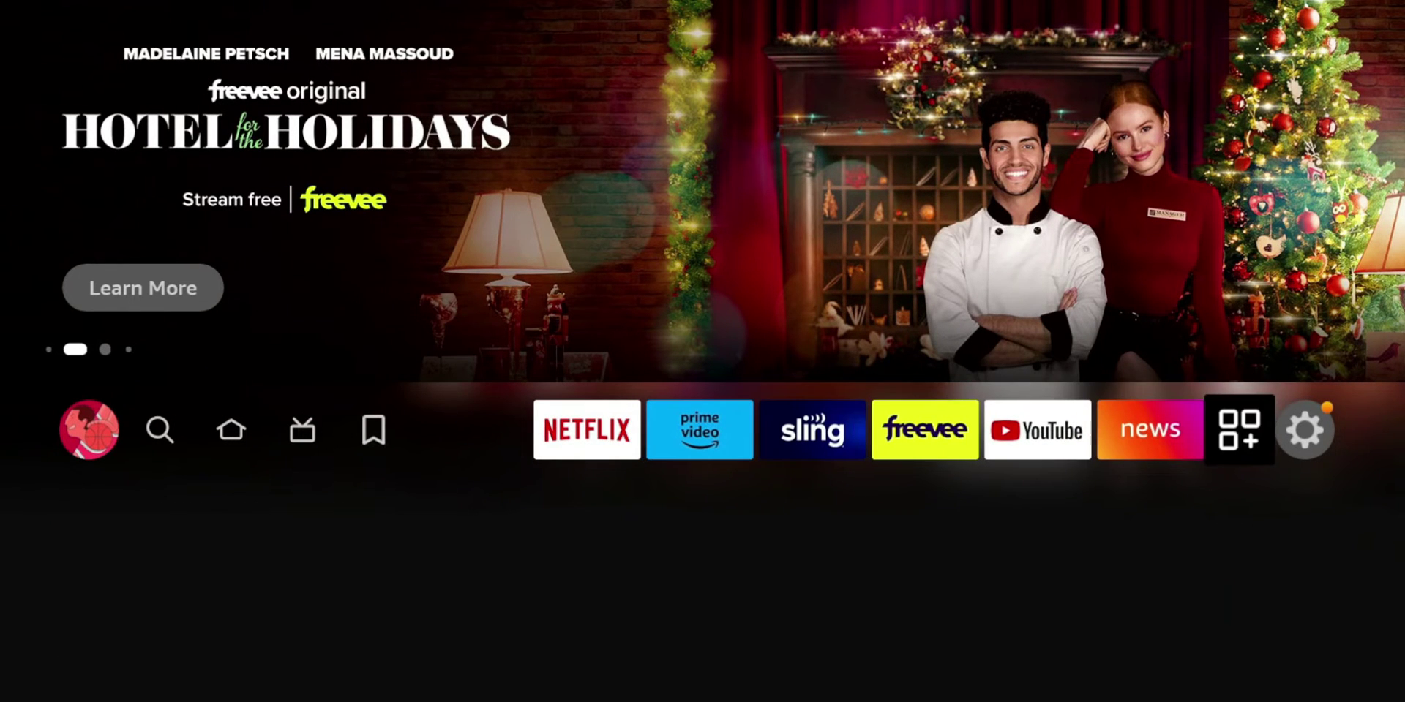
{"action": "key", "text": "Down"}
Open the Privacy Settings within the Preferences section.
{"action": "key", "text": "Right"}
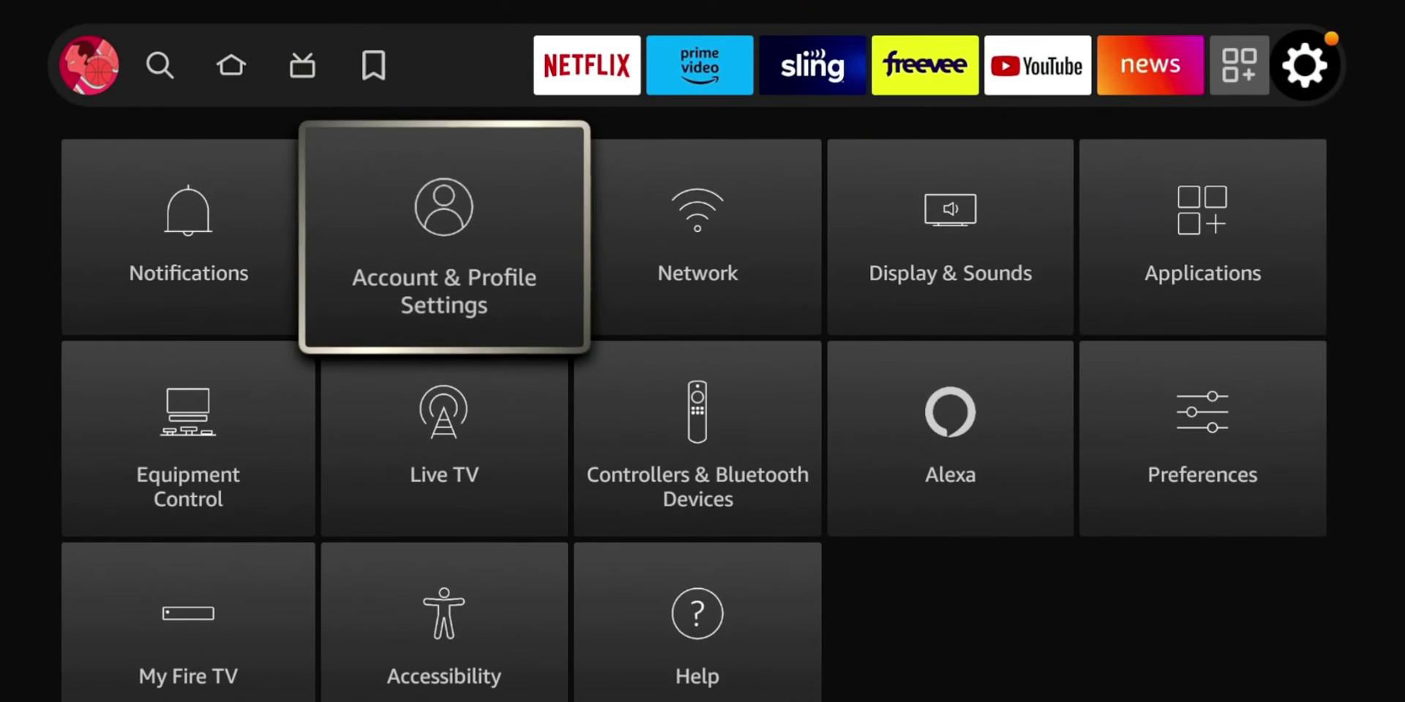
{"action": "key", "text": "Right"}
{"action": "key", "text": "Down"}
{"action": "key", "text": "Right"}
{"action": "key", "text": "Right"}
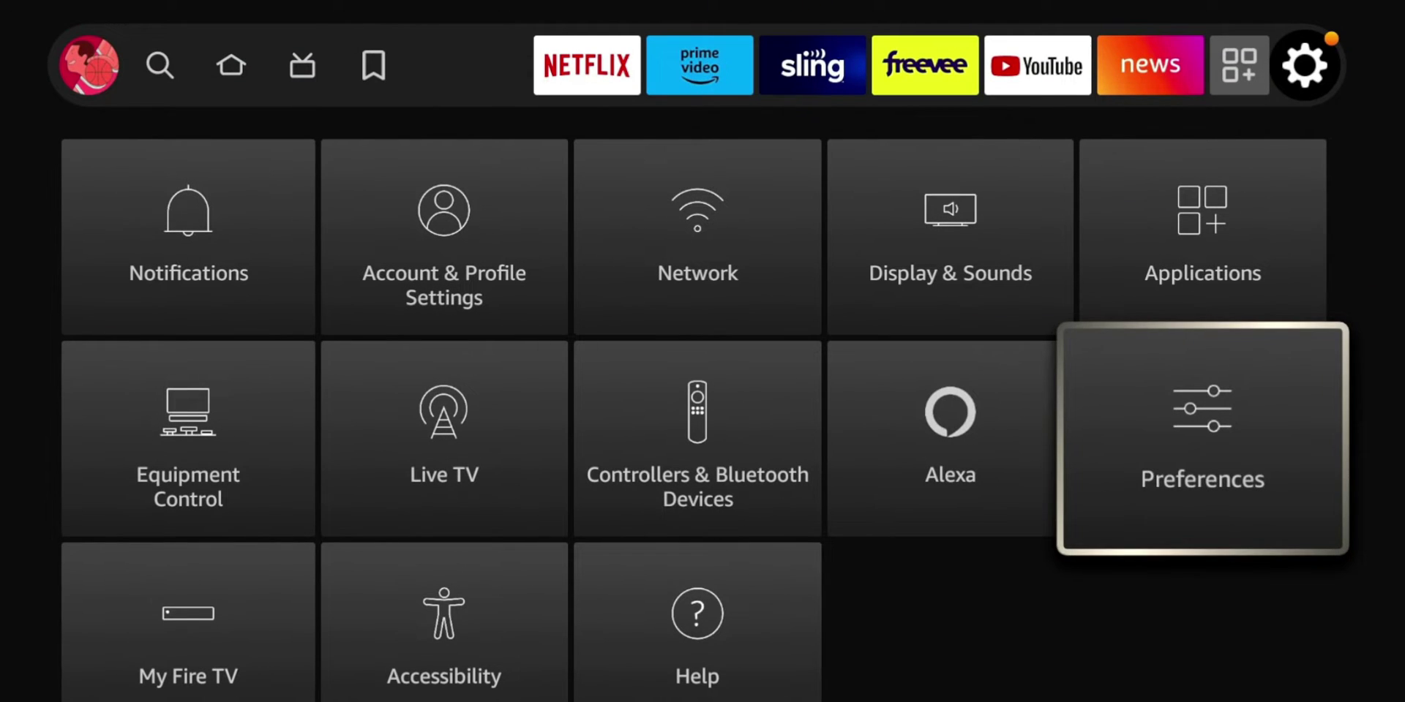
{"action": "key", "text": "Return"}
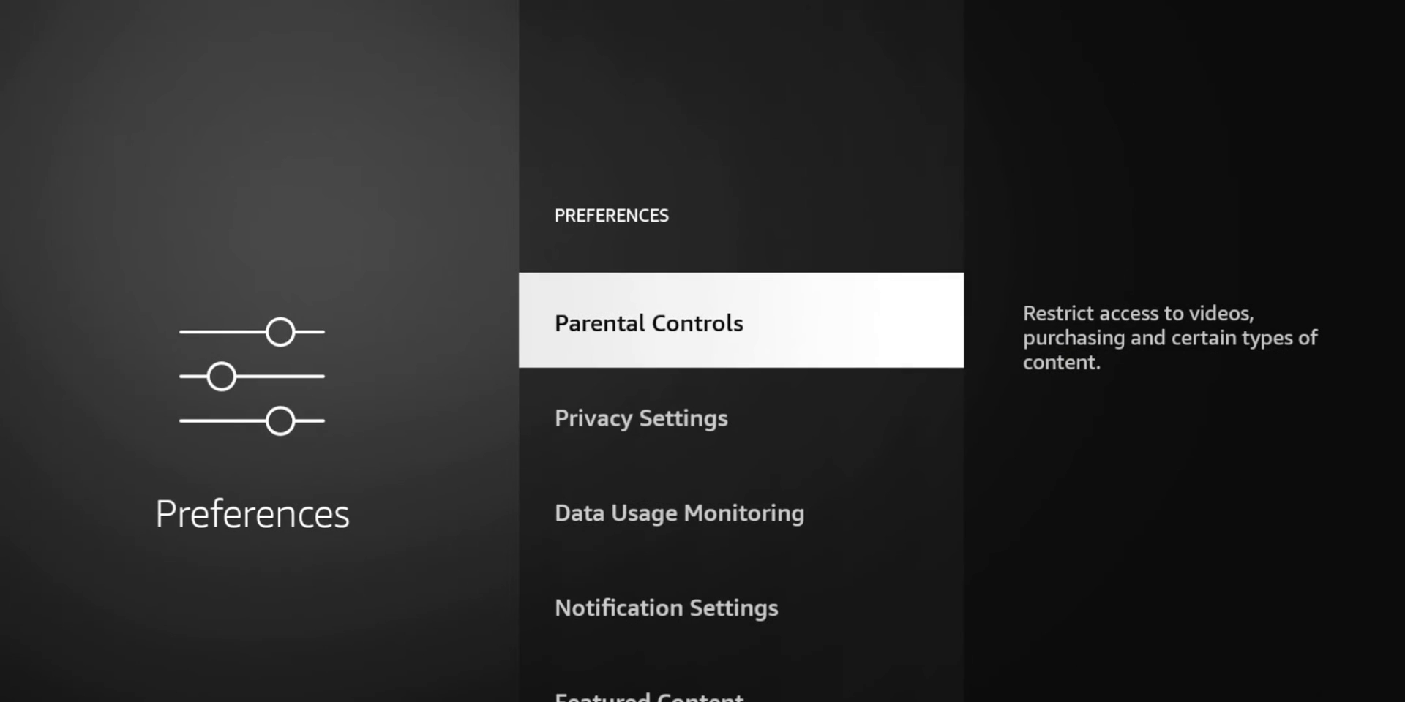
{"action": "key", "text": "Down"}
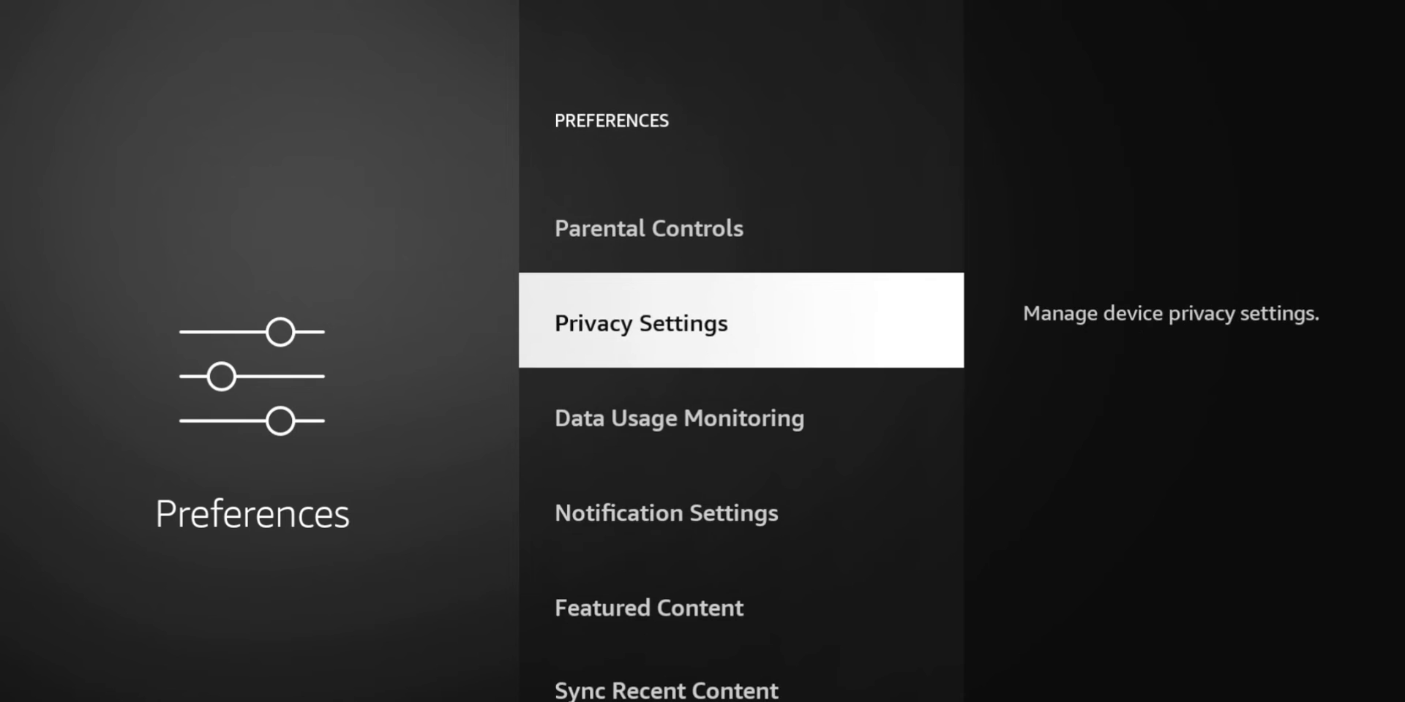
{"action": "key", "text": "Return"}
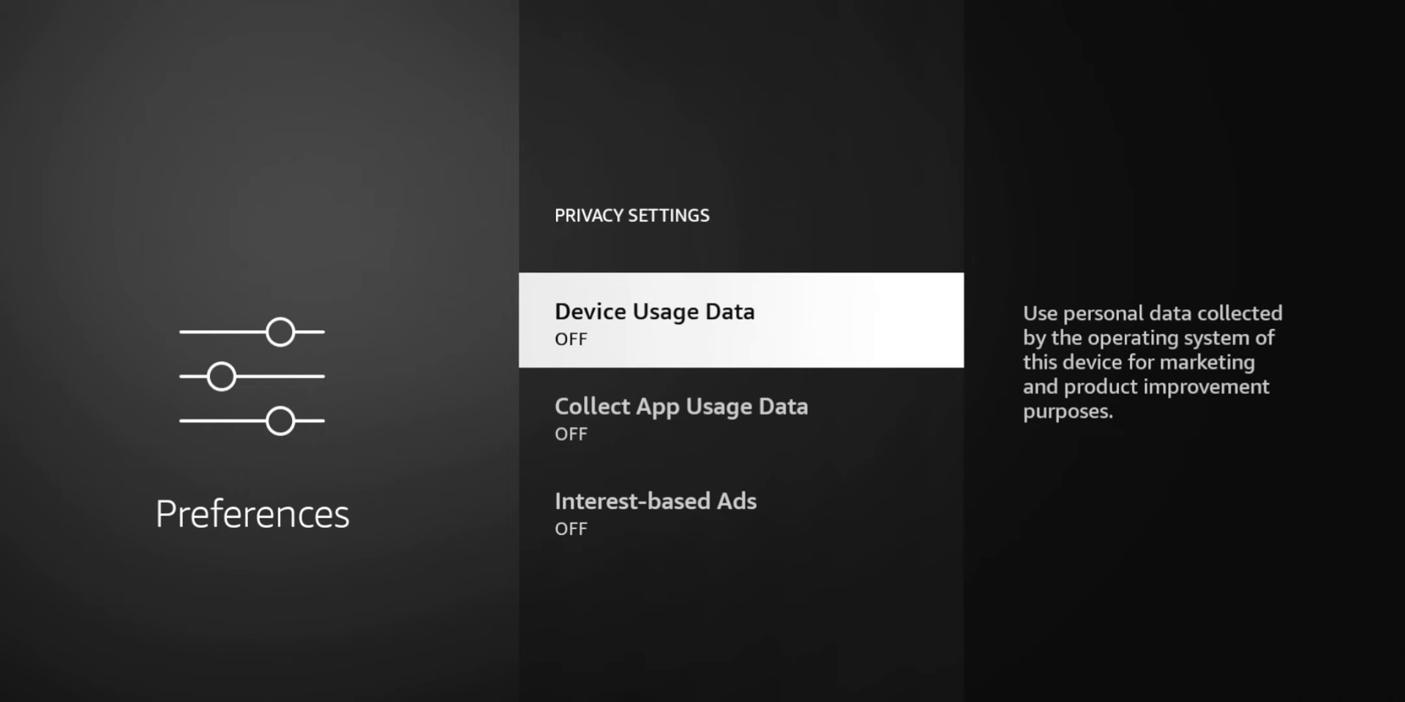
Review the Device Usage Data, Collect App Usage Data and Interest-based Ads privacy options, and return to the home screen.
{"action": "key", "text": "Down"}
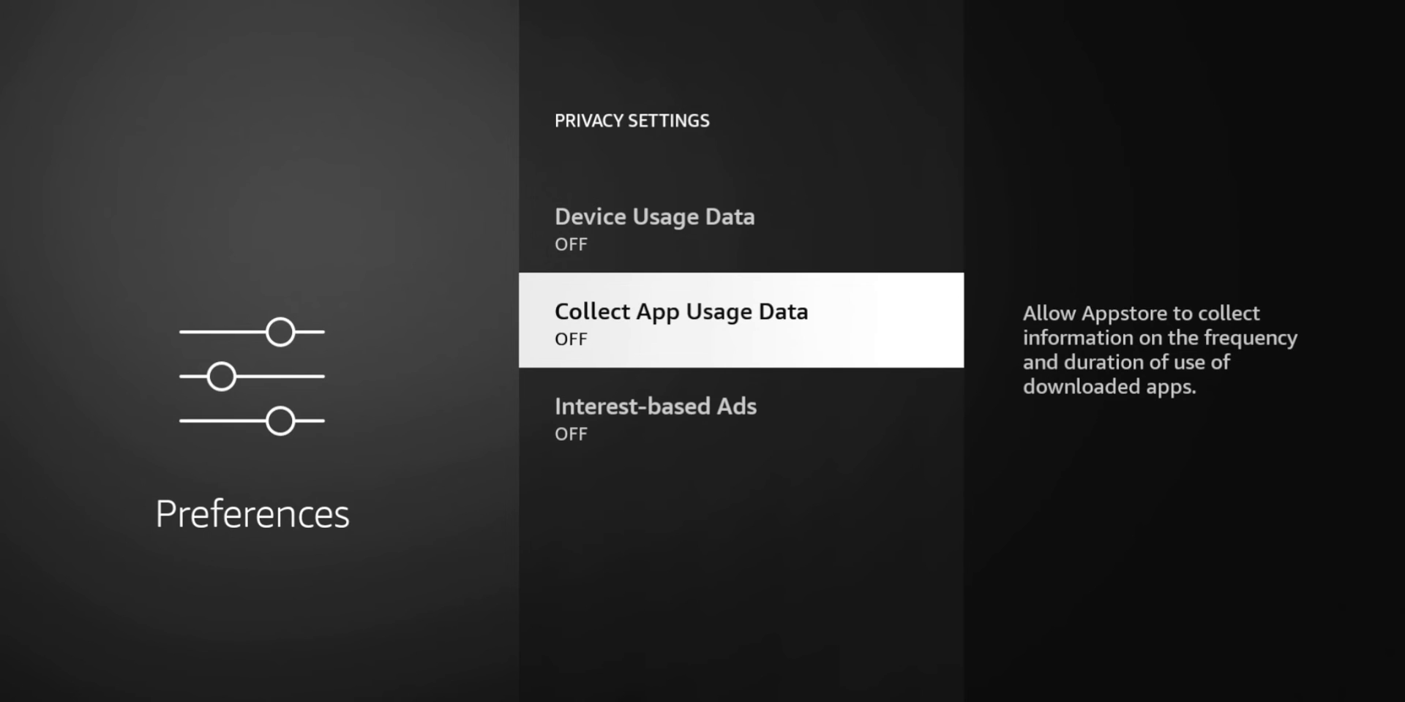
{"action": "key", "text": "Down"}
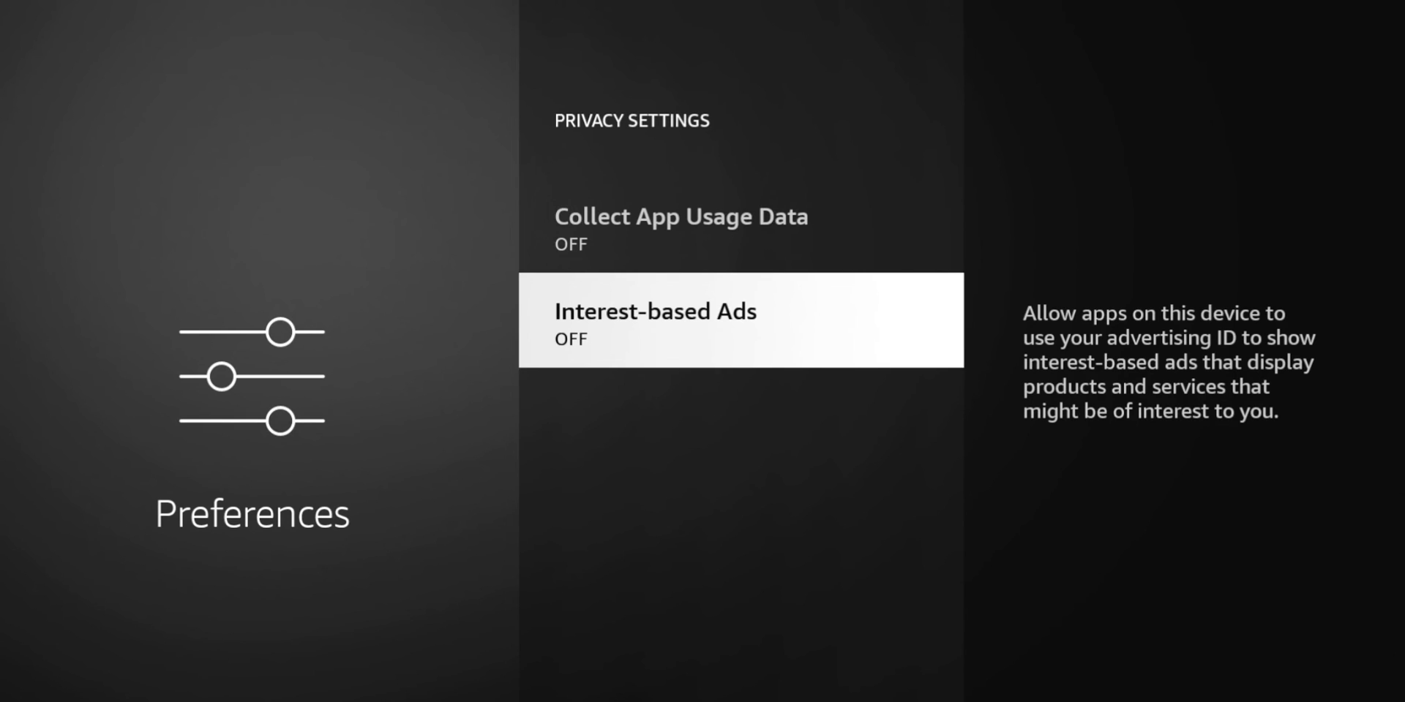
{"action": "key", "text": "Up"}
{"action": "key", "text": "Up"}
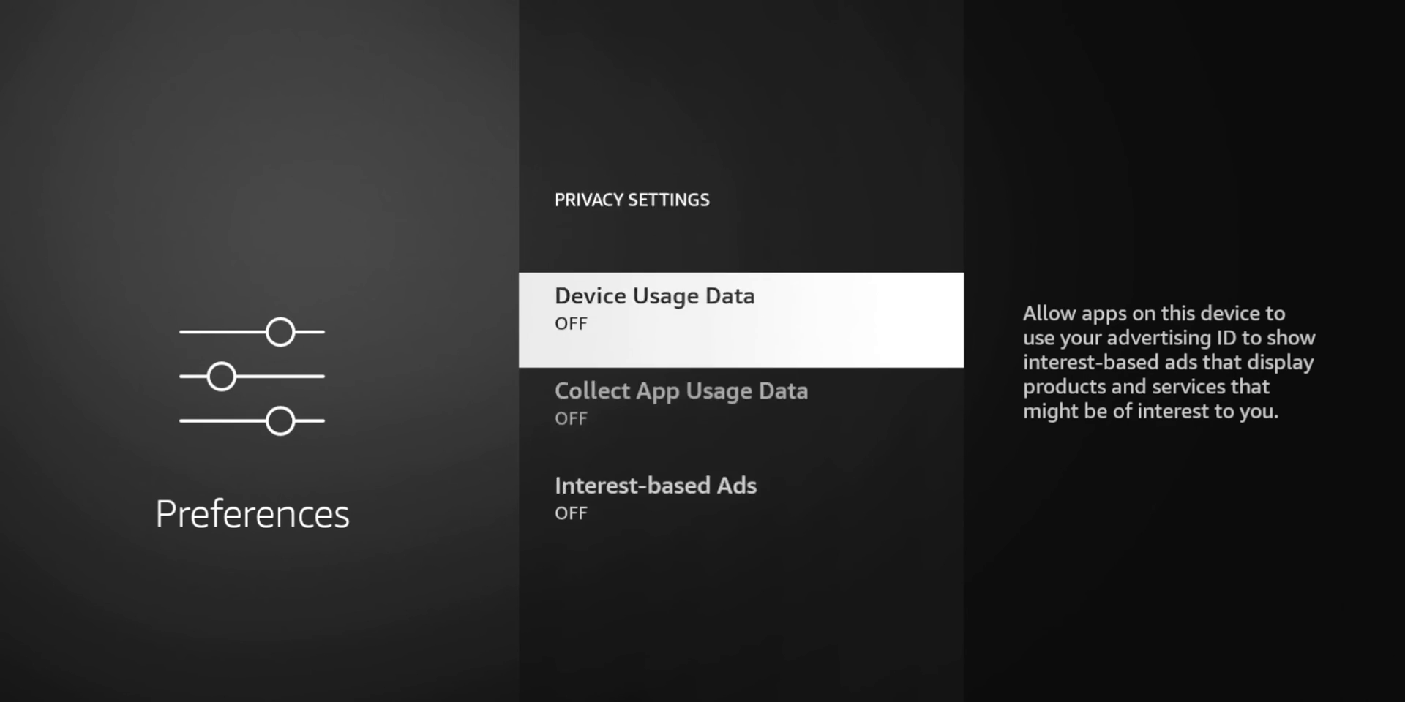
{"action": "key", "text": "Down"}
{"action": "key", "text": "Down"}
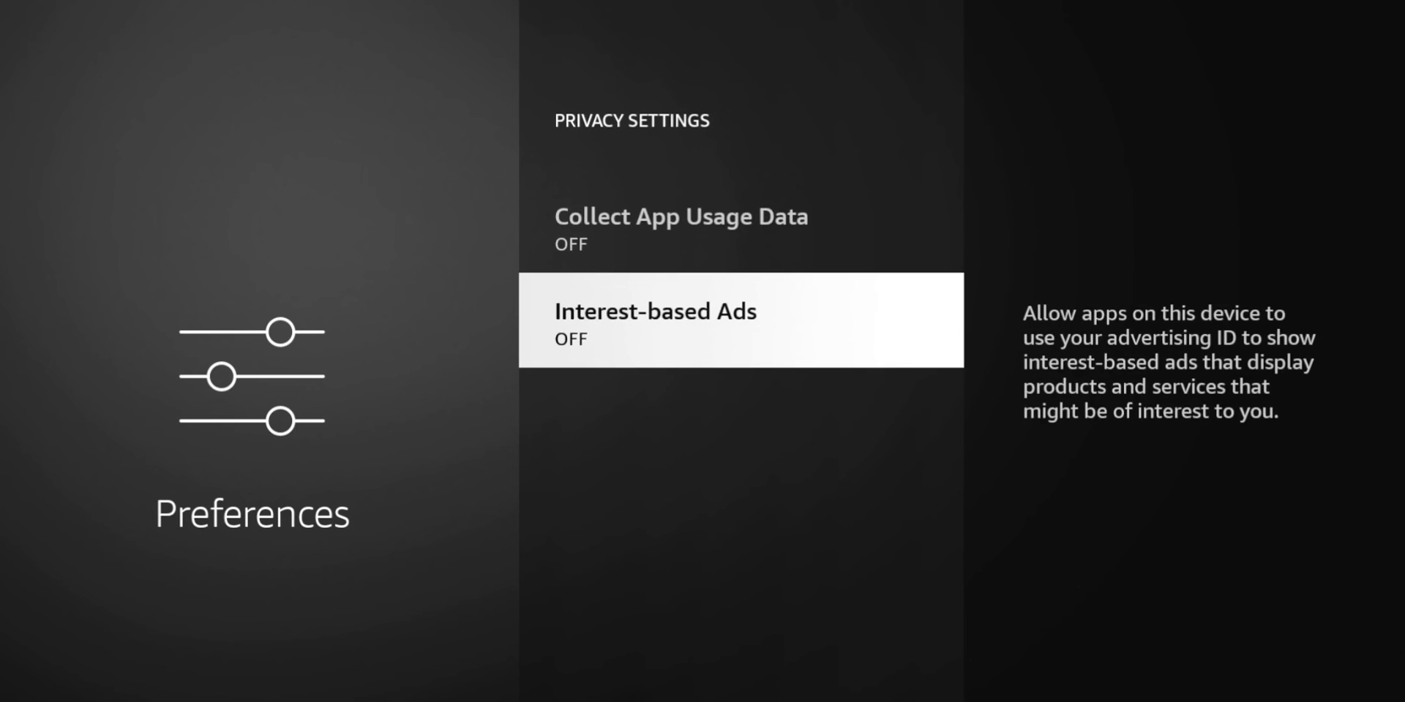
{"action": "key", "text": "Up"}
{"action": "key", "text": "Up"}
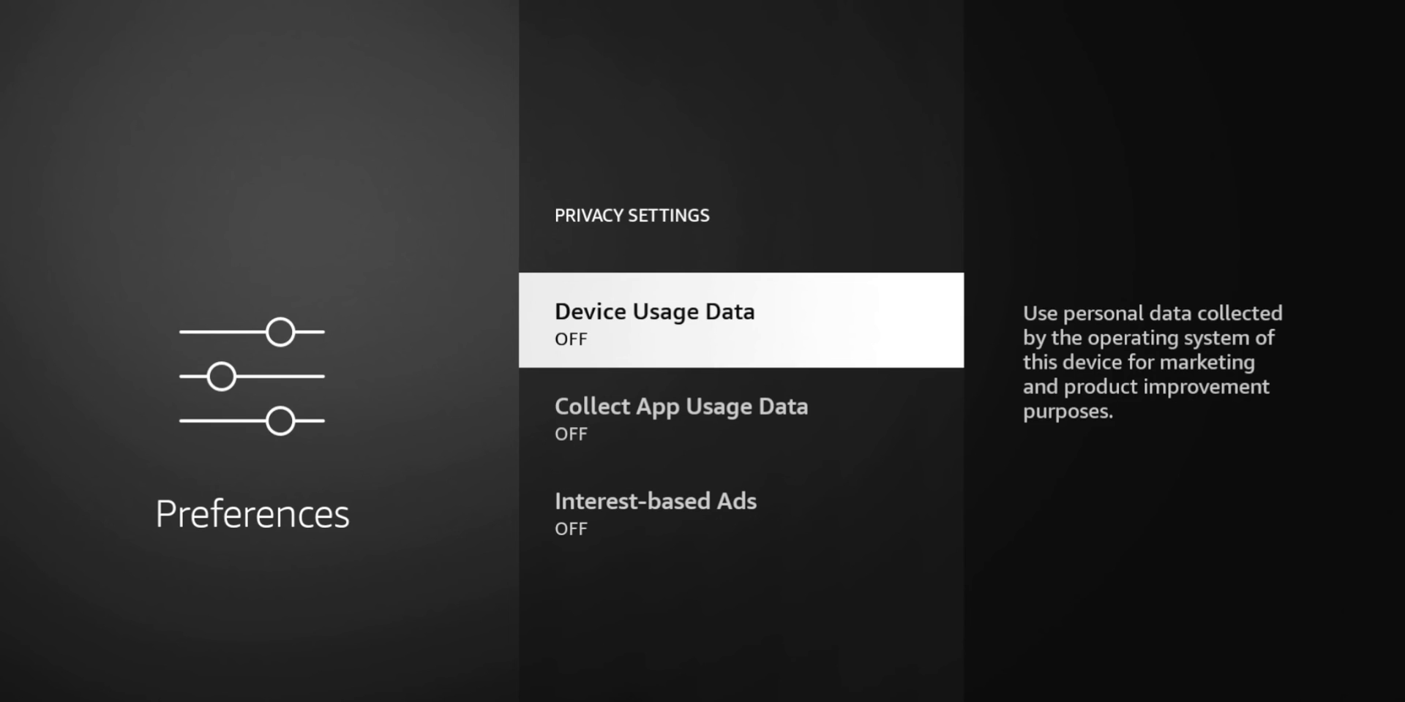
{"action": "key", "text": "Home"}
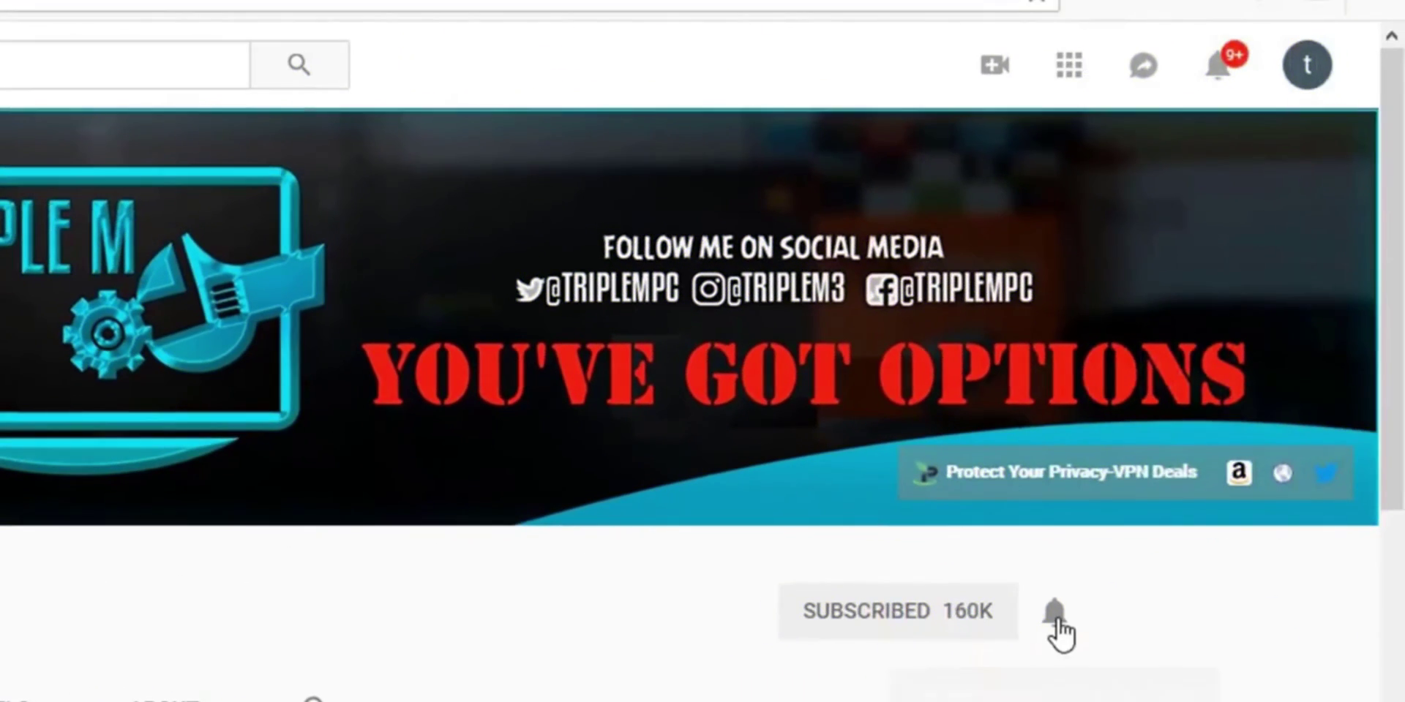
{"action": "left_click", "coordinate": [1054, 628]}
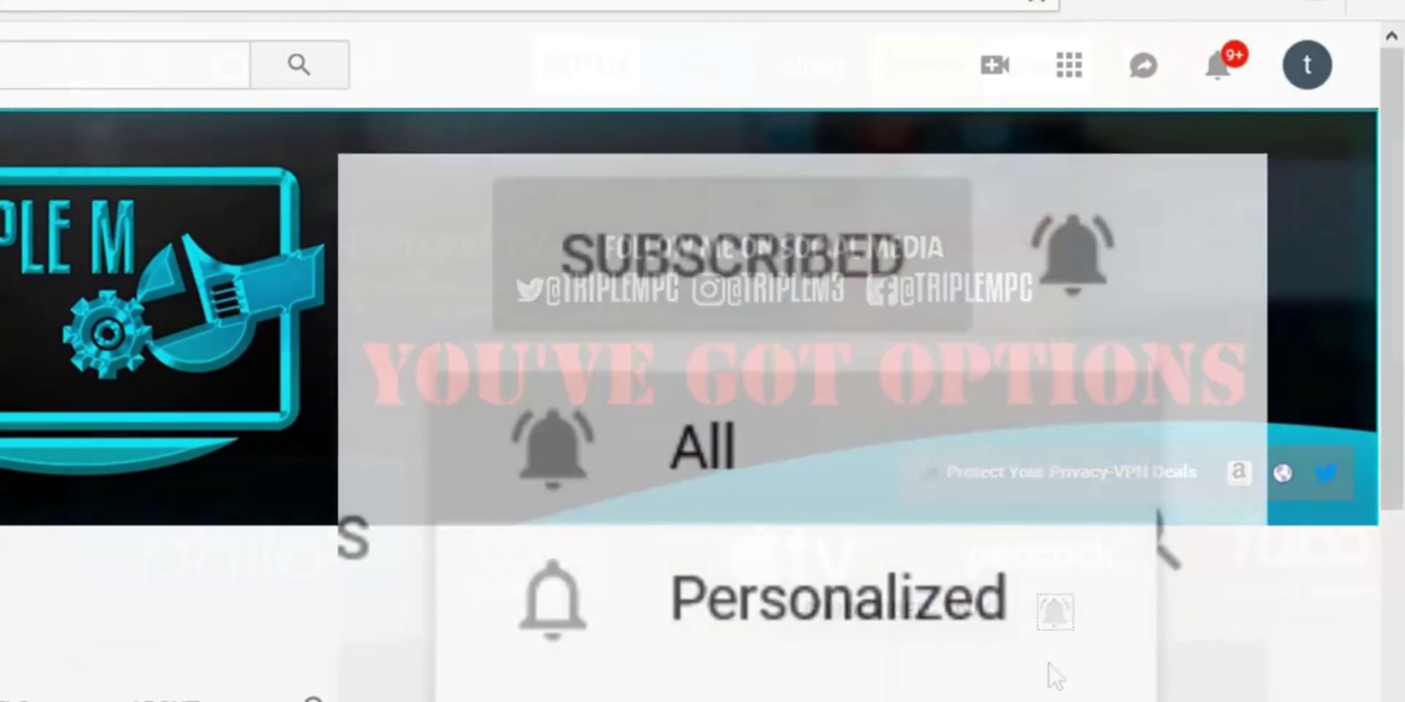